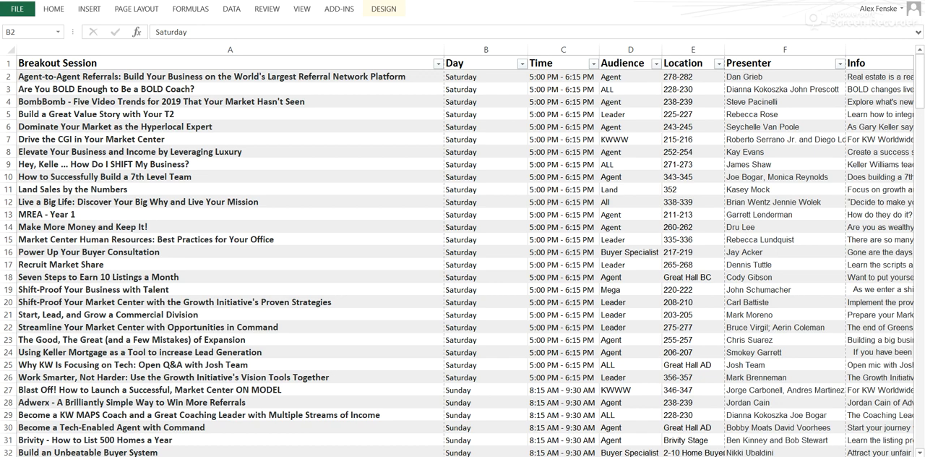
Look through the full breakout session list from the Saturday sessions to the last Monday sessions and return to its start
left_click(921, 75)
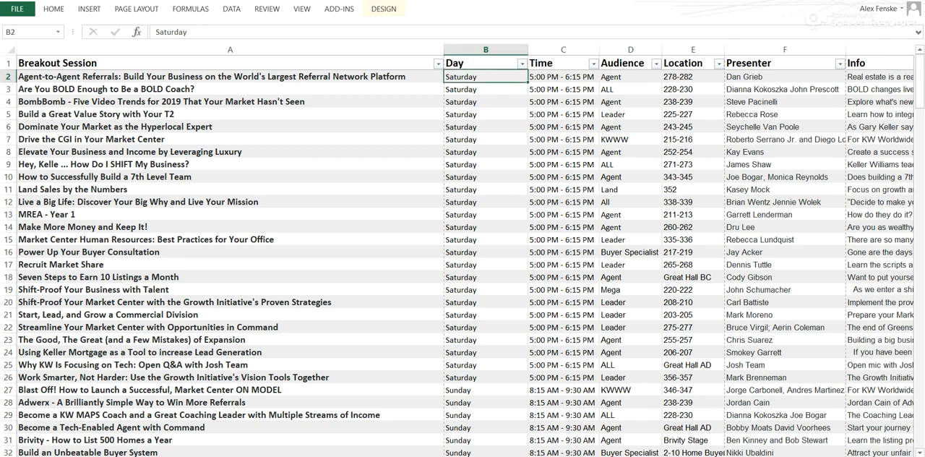
mouse_move(921, 79)
left_mouse_down()
mouse_move(920, 419)
mouse_move(920, 68)
left_mouse_up()
scroll(499, 126, "down", 11)
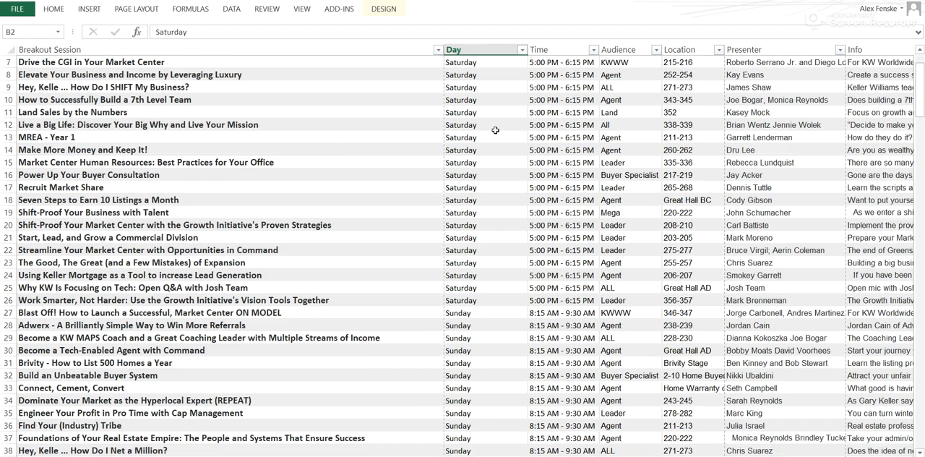
scroll(503, 127, "down", 20)
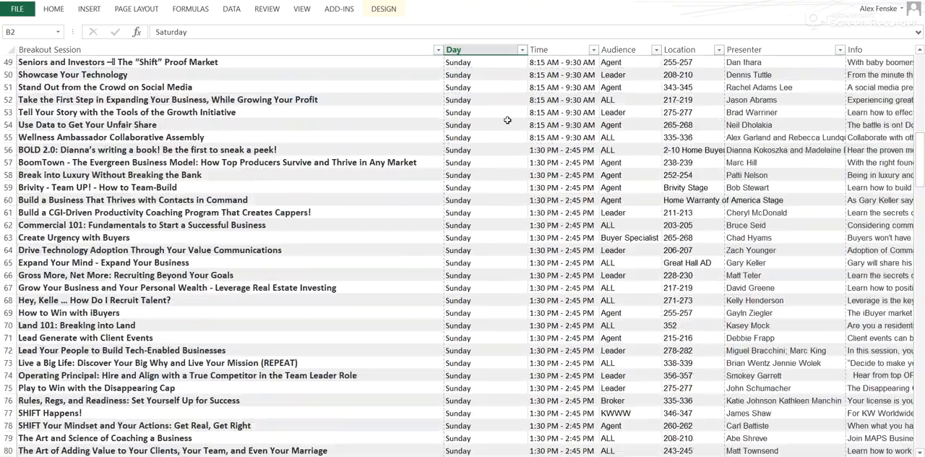
scroll(512, 145, "down", 20)
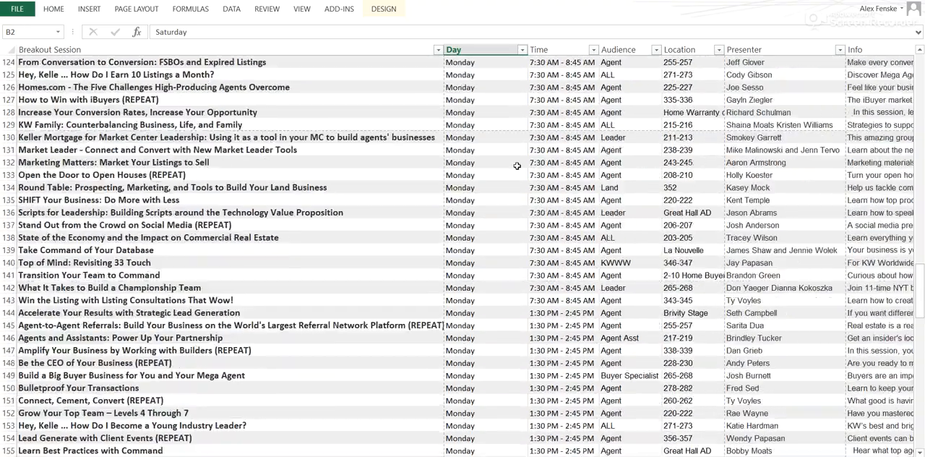
scroll(521, 182, "down", 10)
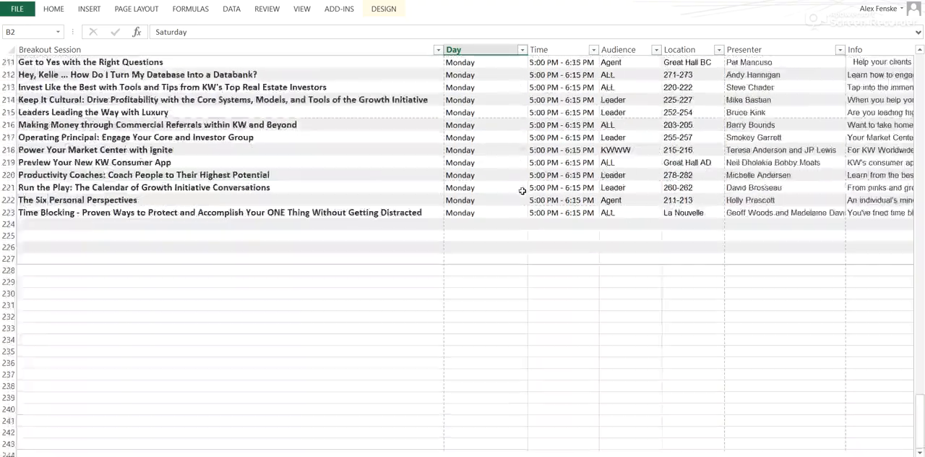
scroll(525, 190, "up", 2)
left_click_drag(921, 418, 922, 80)
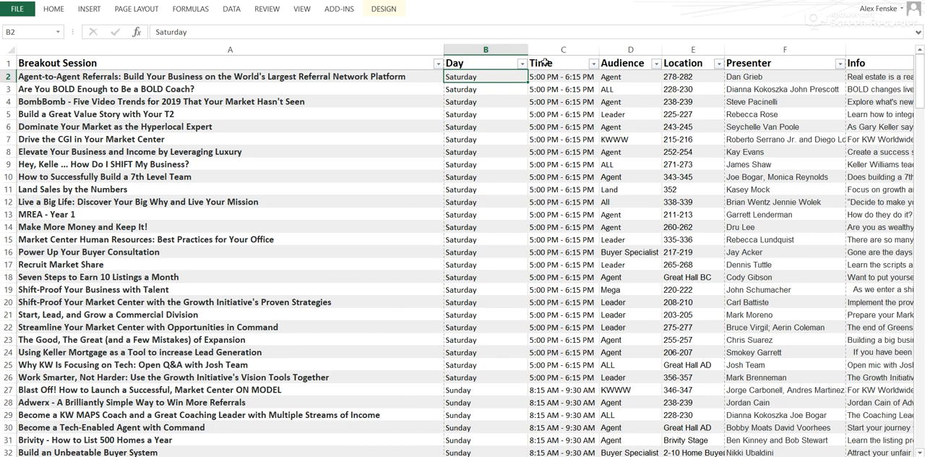
Filter the Day column to show only Saturday sessions
left_click(520, 64)
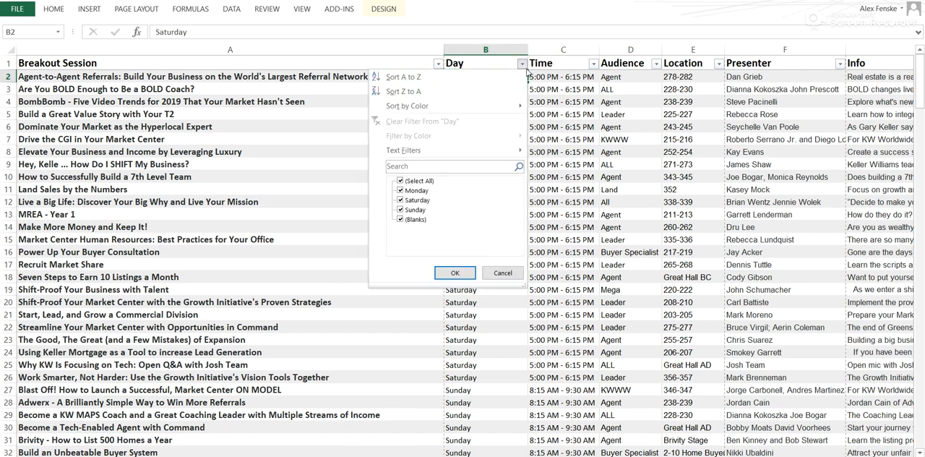
left_click(401, 181)
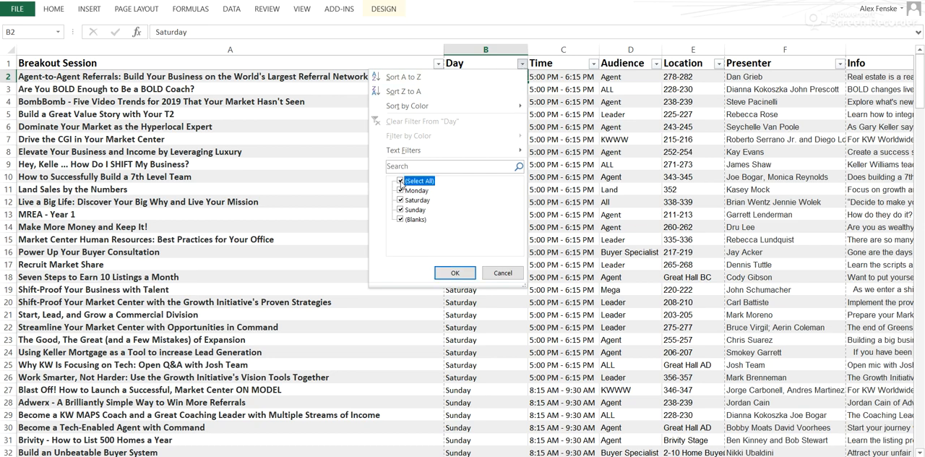
left_click(401, 200)
left_click(453, 272)
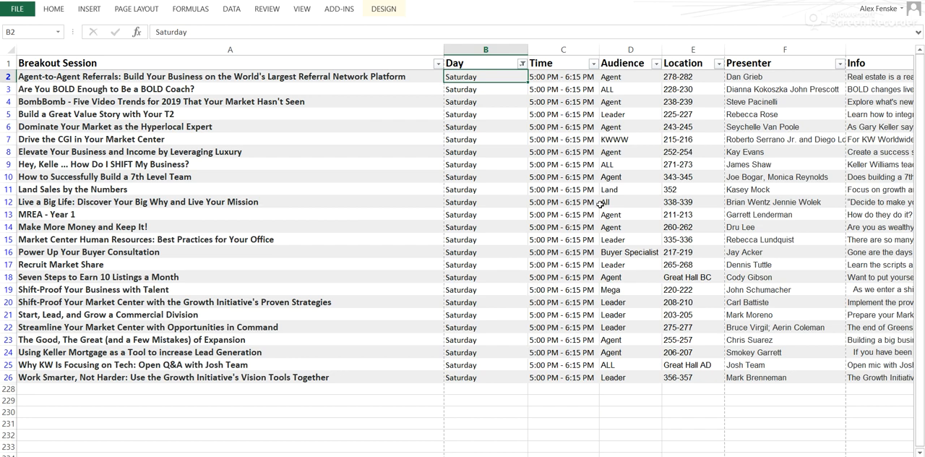
Filter the Audience column to show only Agent, ALL, Buyer Specialist and Mega sessions
left_click(656, 64)
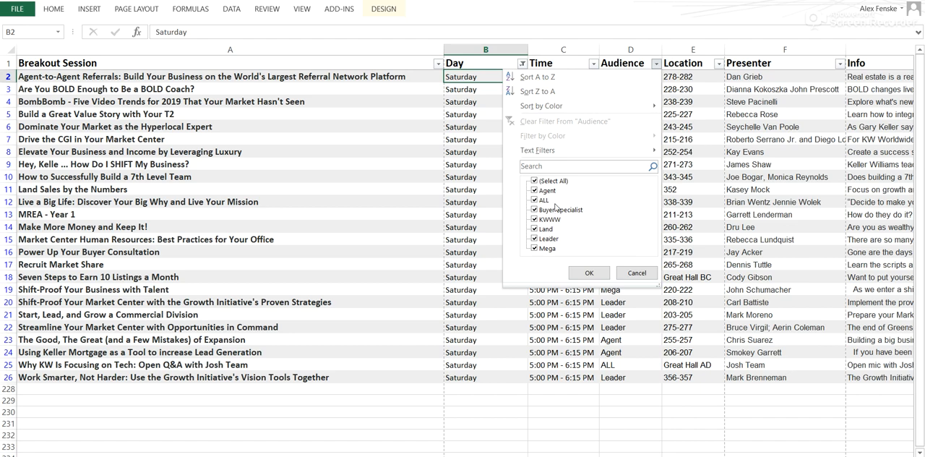
left_click(538, 182)
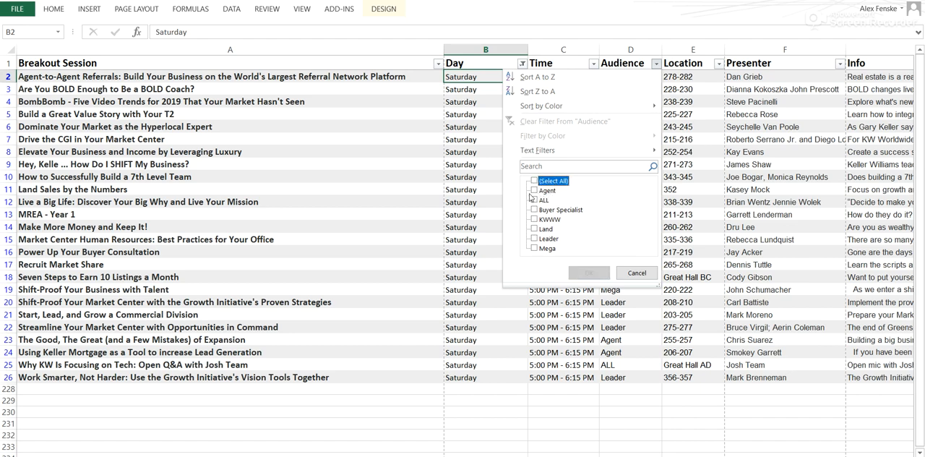
left_click(534, 191)
left_click(534, 200)
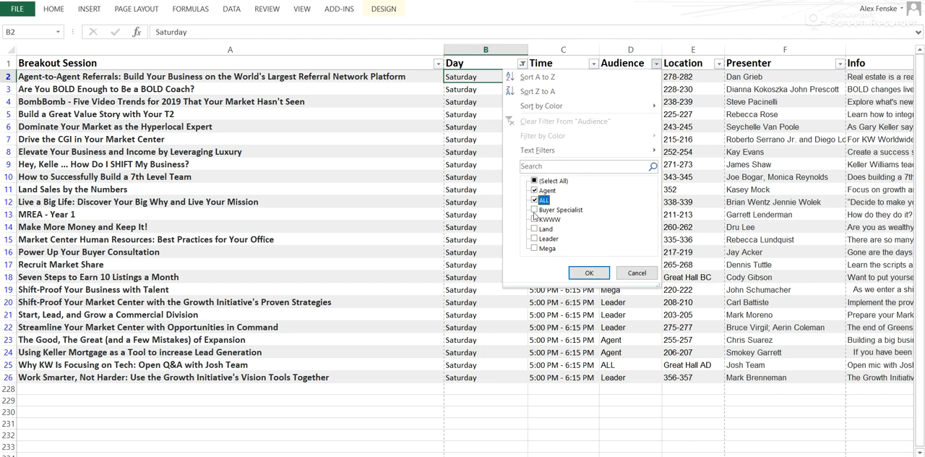
left_click(535, 210)
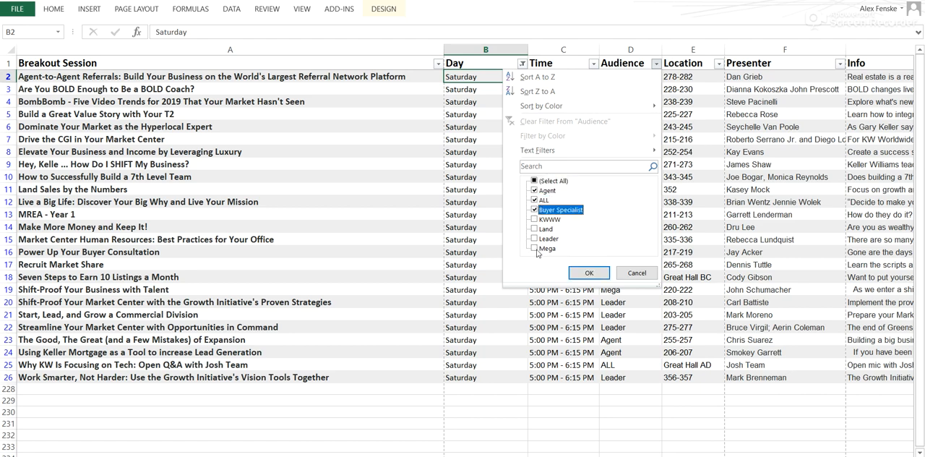
left_click(535, 249)
left_click(590, 276)
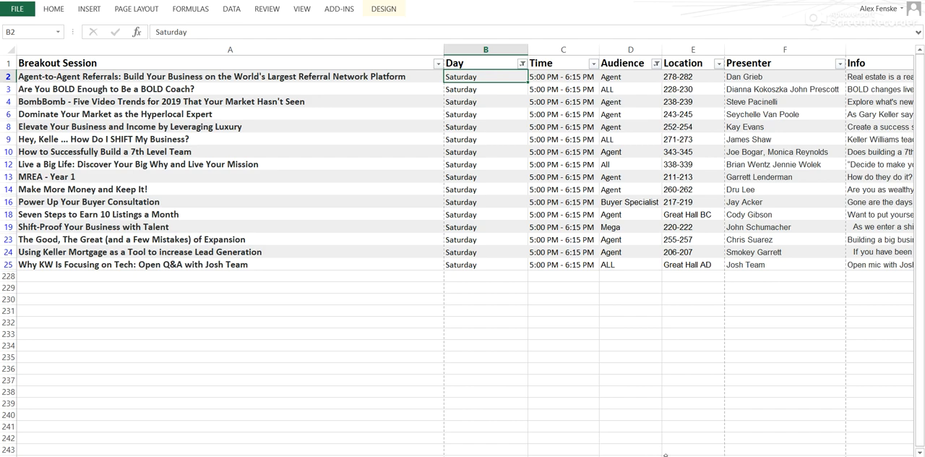
Highlight the "Elevate Your Business and Income by Leveraging Luxury" row from its session title through its audience
mouse_move(669, 456)
left_mouse_down()
mouse_move(697, 456)
mouse_move(665, 456)
left_mouse_up()
mouse_move(661, 456)
left_mouse_down()
mouse_move(681, 456)
mouse_move(660, 456)
left_mouse_up()
left_click_drag(57, 127, 624, 124)
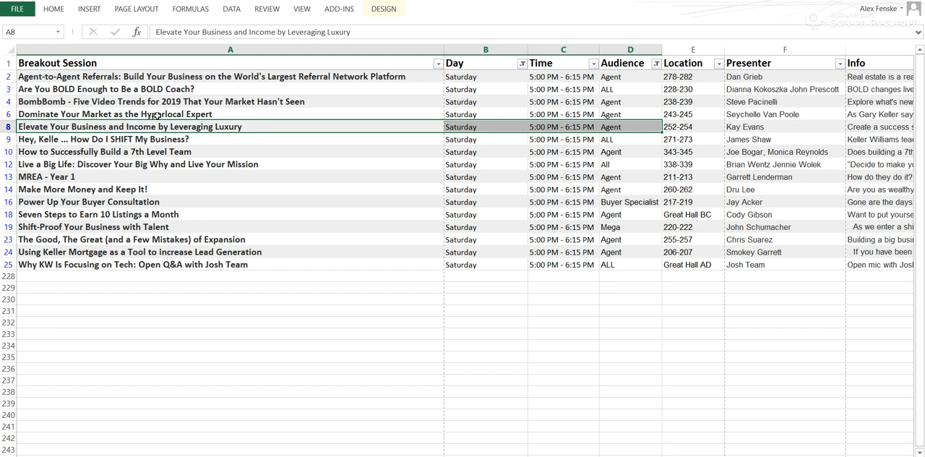
Change the Day filter to show only Sunday sessions
mouse_move(660, 146)
left_click(521, 65)
left_click(401, 200)
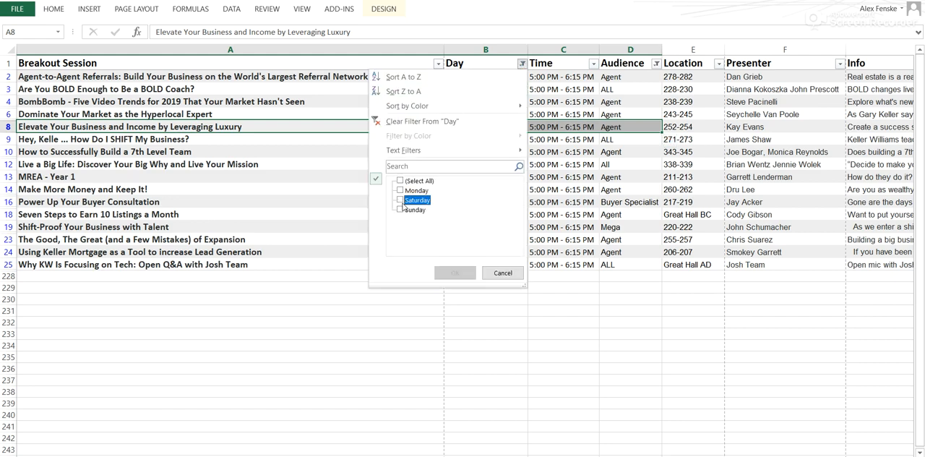
left_click(401, 209)
left_click(456, 274)
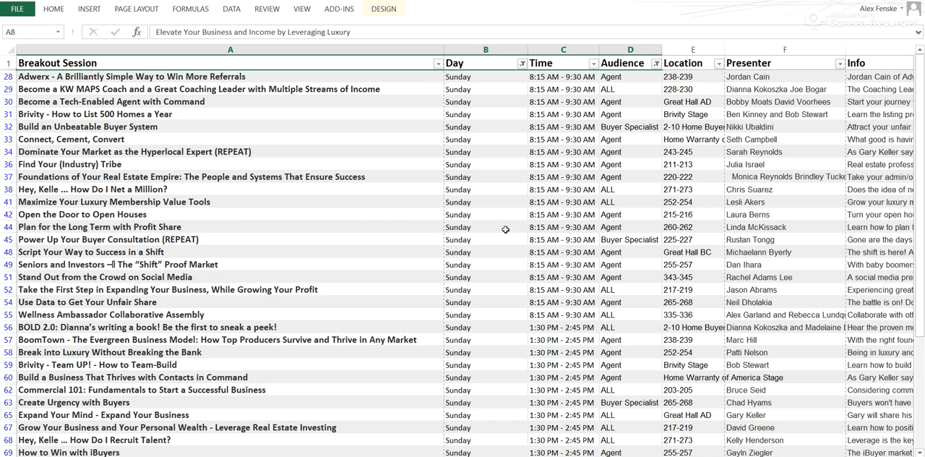
Look over the Sunday sessions and filter the Time column to only the 1:30 PM - 2:45 PM slot
scroll(599, 109, "down", 1)
scroll(599, 110, "down", 12)
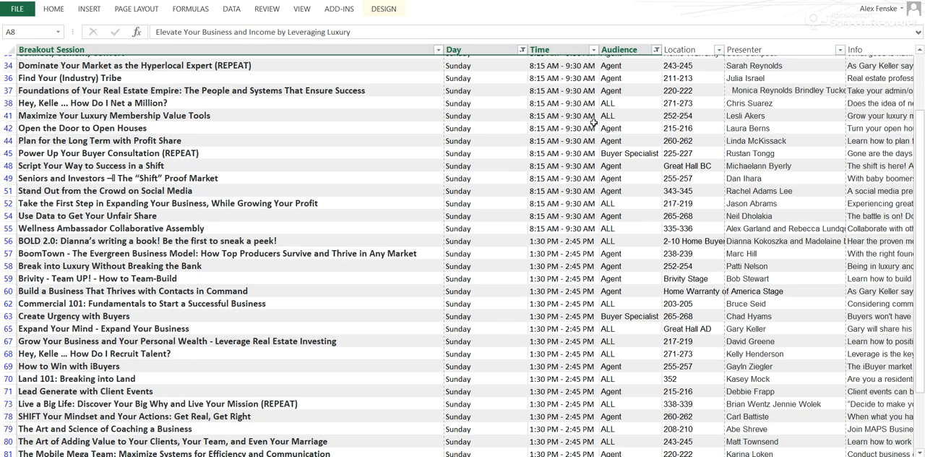
scroll(597, 158, "up", 15)
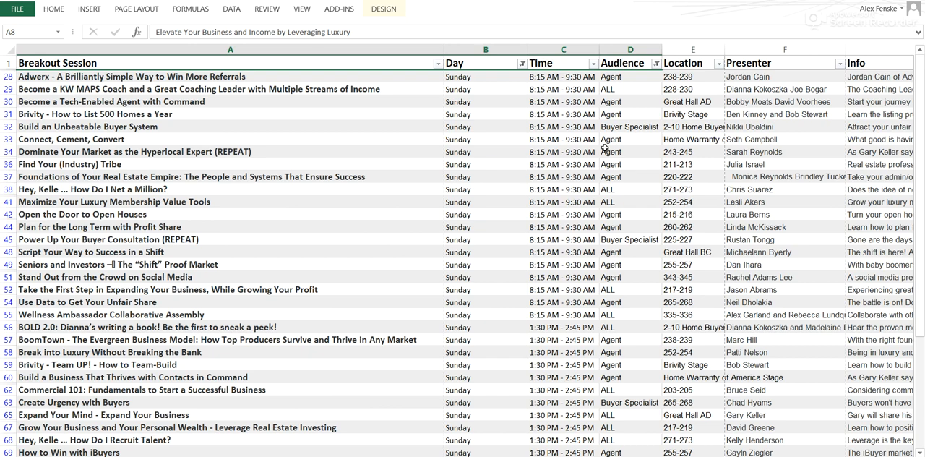
left_click(593, 63)
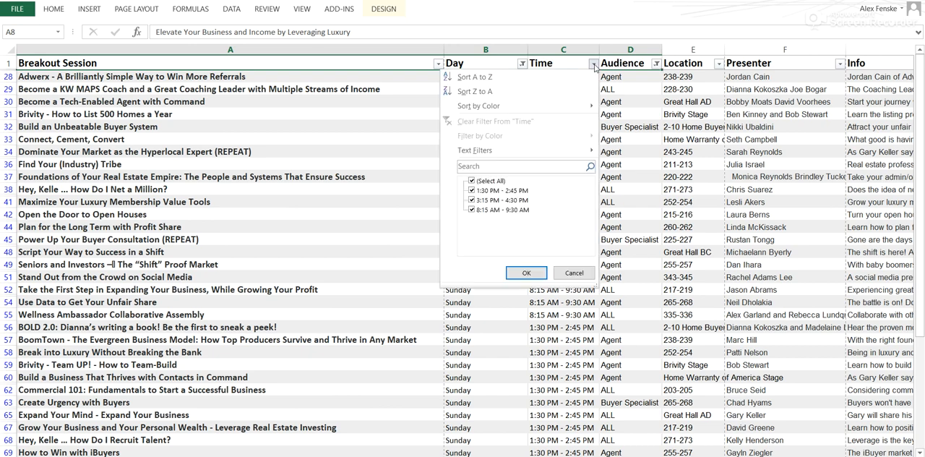
left_click(471, 181)
left_click(471, 190)
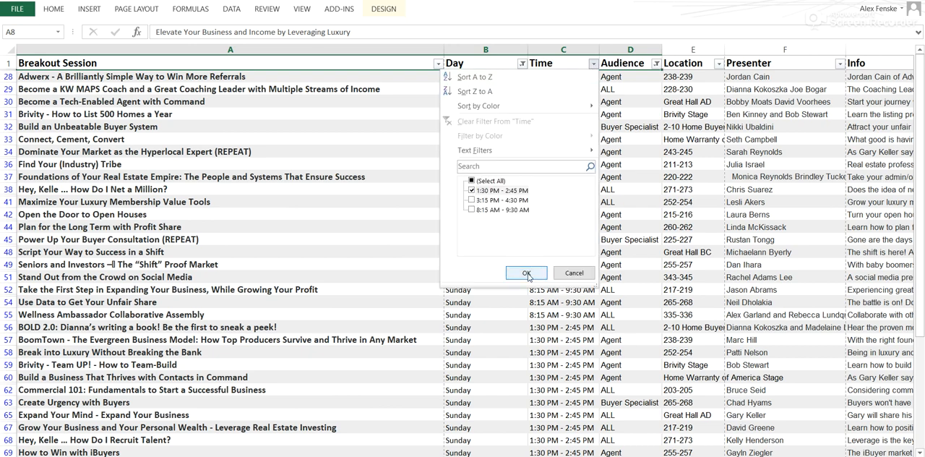
left_click(526, 273)
Check the Audience filter choices, reapply them as they are, and select the "Live a Big Life" repeat session
left_click(656, 64)
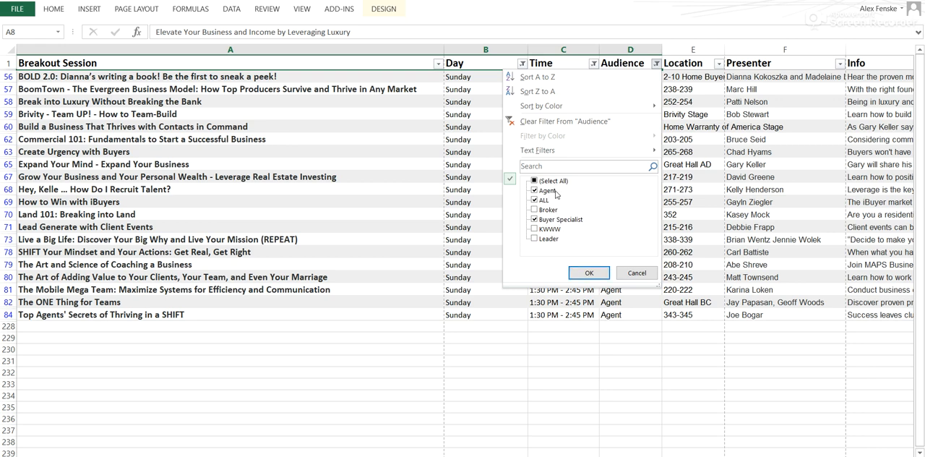
left_click(589, 273)
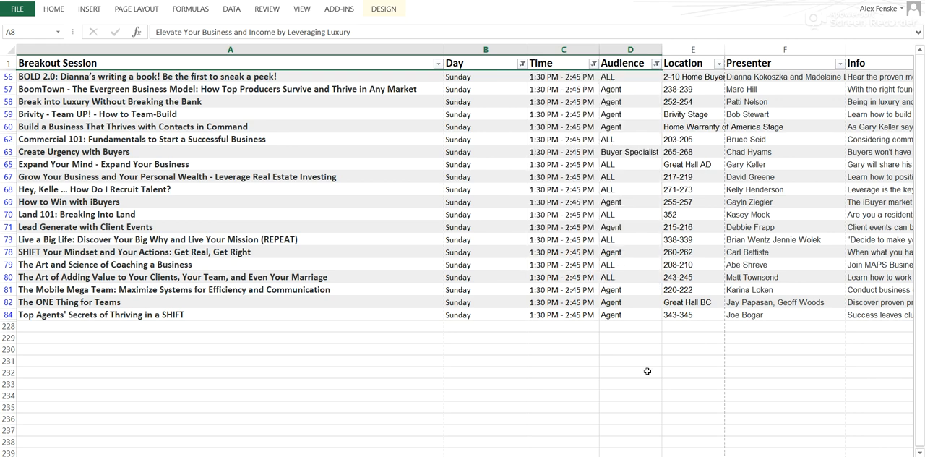
left_click_drag(657, 454, 657, 454)
left_click(284, 243)
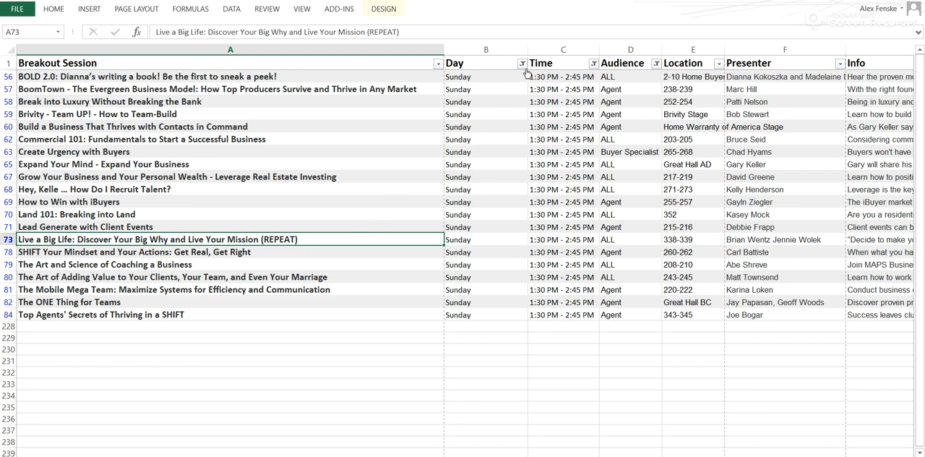
Switch the Time filter to only 3:15 PM - 4:30 PM and check the Audience filter choices without changing them
left_click(592, 64)
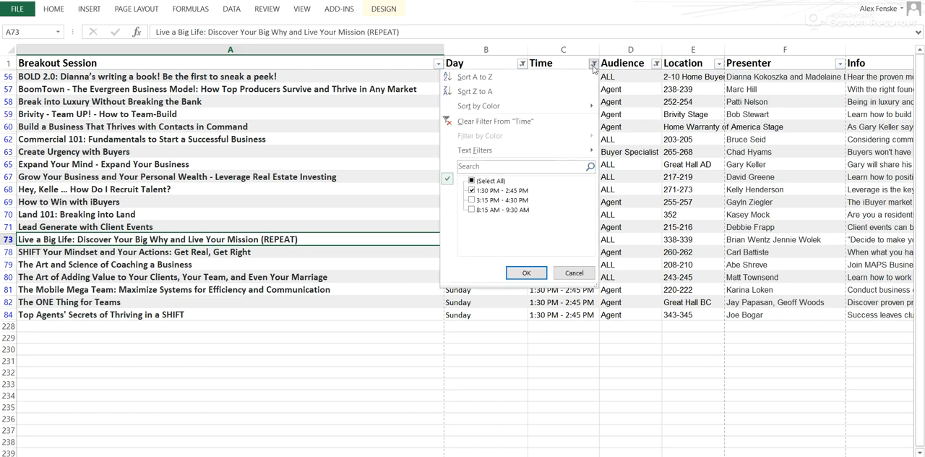
left_click(471, 190)
left_click(471, 200)
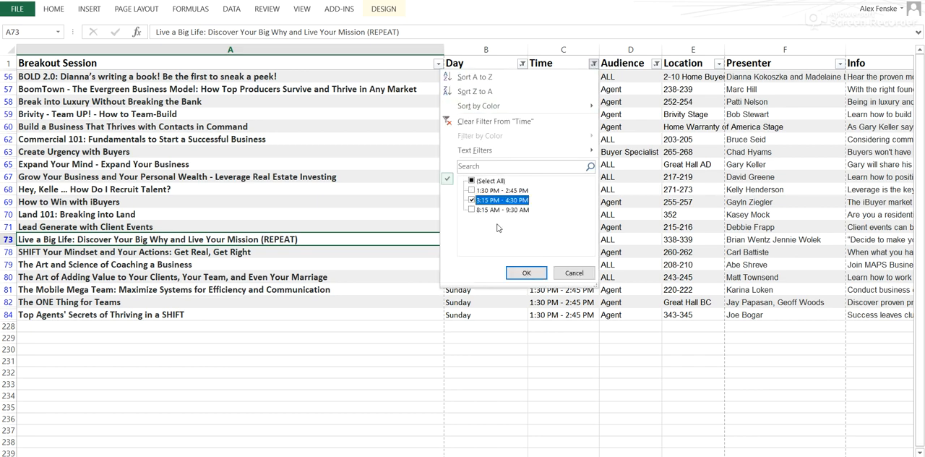
left_click(531, 276)
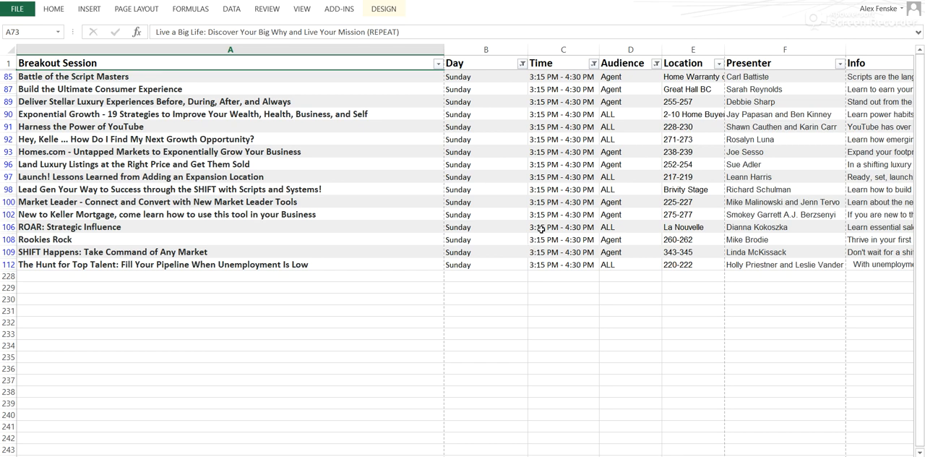
left_click(656, 63)
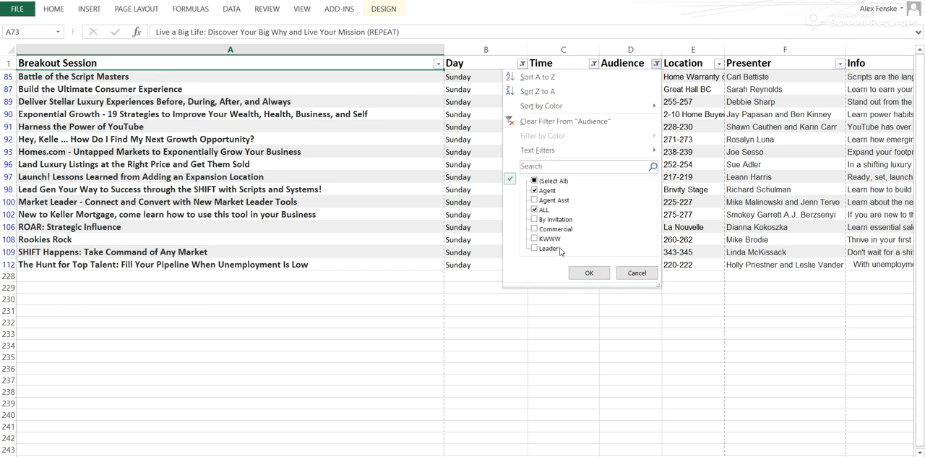
left_click(631, 274)
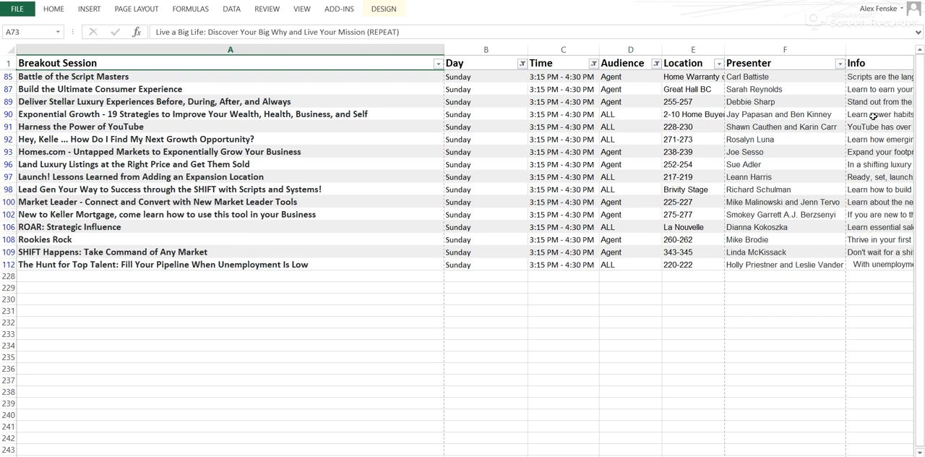
Switch the Time filter to only 8:15 AM - 9:30 AM and reapply the existing Audience filter
left_click(593, 64)
left_click(502, 202)
left_click(502, 210)
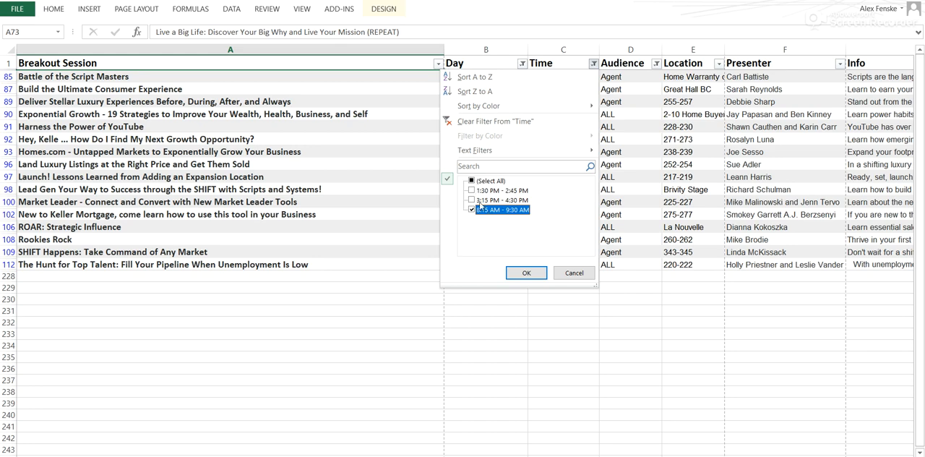
left_click(533, 274)
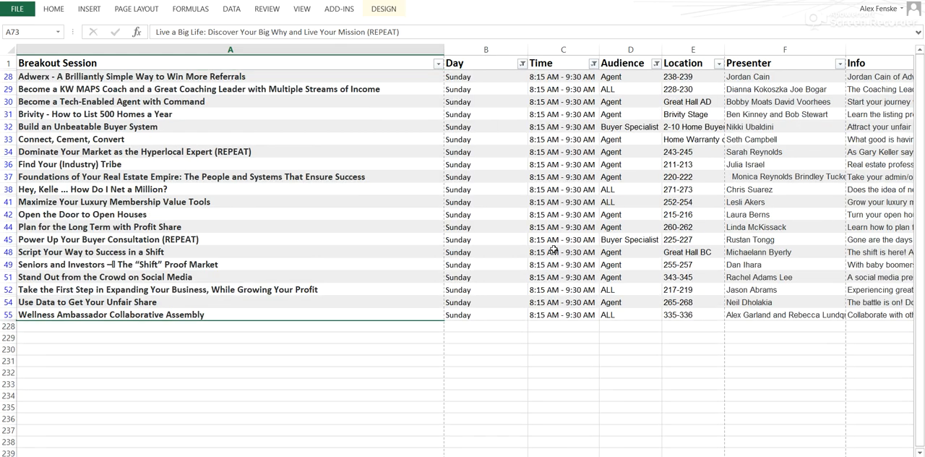
left_click(656, 63)
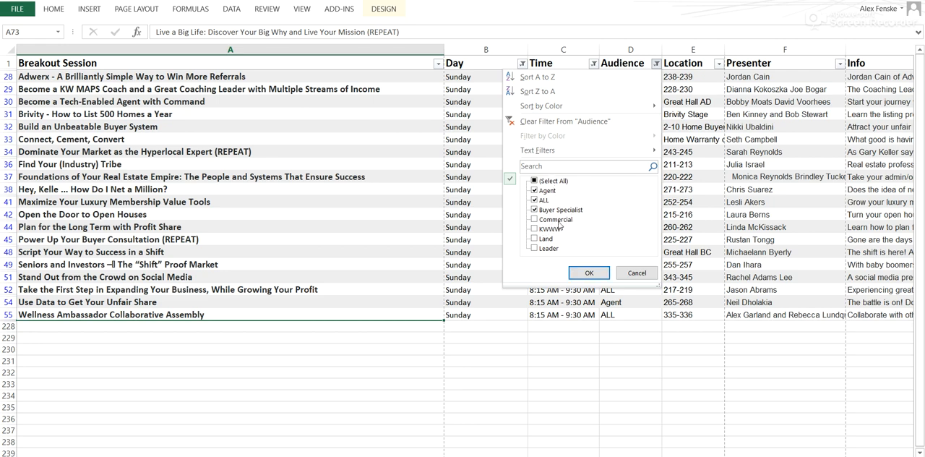
left_click(589, 273)
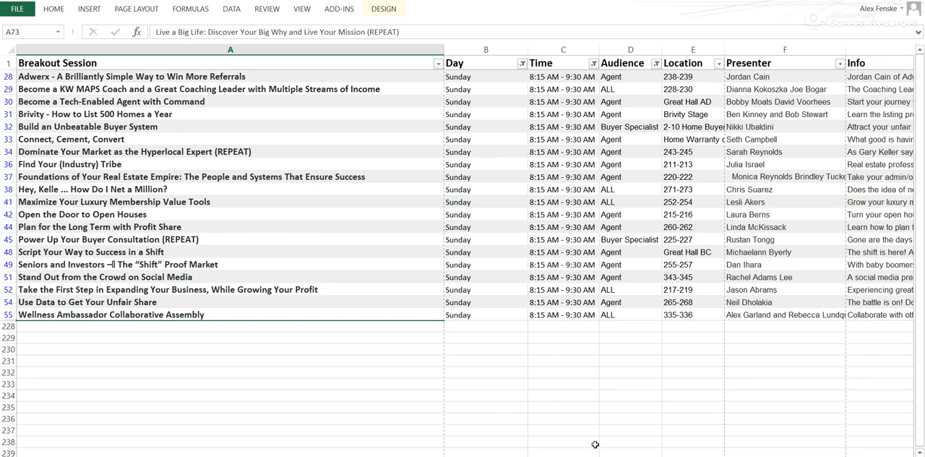
Highlight the Location and Presenter entries of the filtered sessions, clearing each selection by choosing an empty cell below
mouse_move(650, 455)
left_mouse_down()
mouse_move(729, 456)
mouse_move(649, 456)
left_mouse_up()
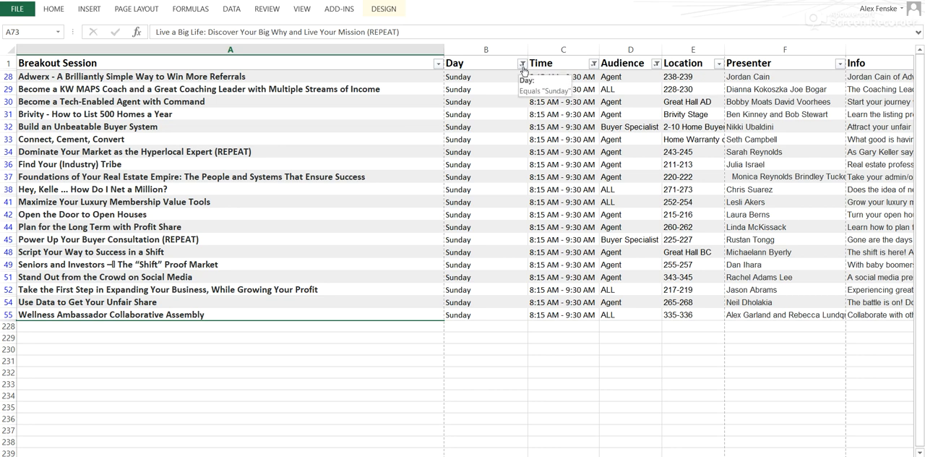
left_click_drag(685, 77, 712, 303)
left_click(714, 361)
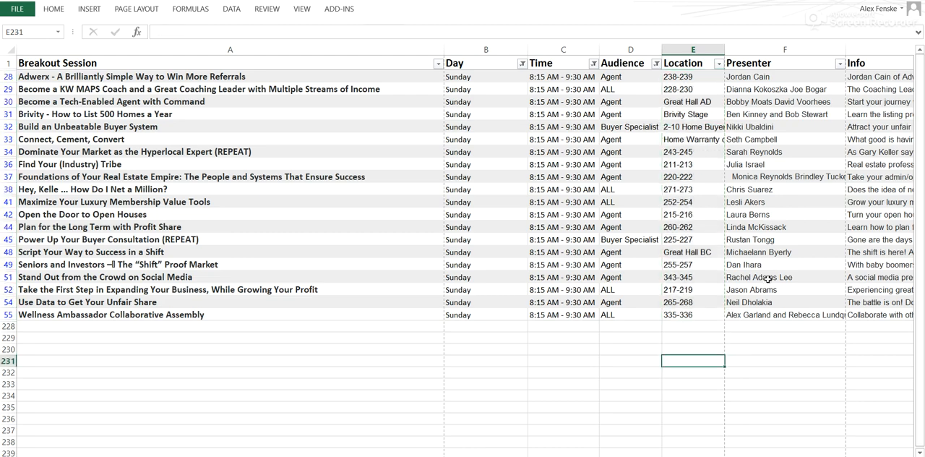
left_click_drag(770, 85, 760, 317)
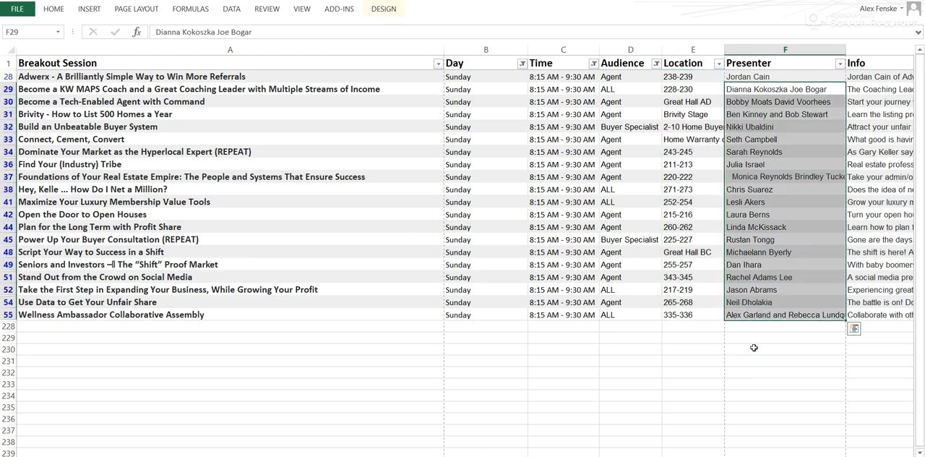
left_click(754, 347)
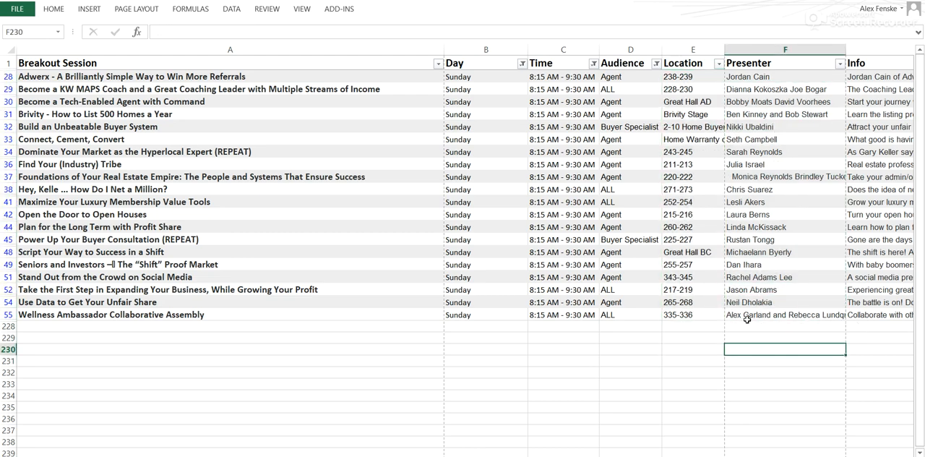